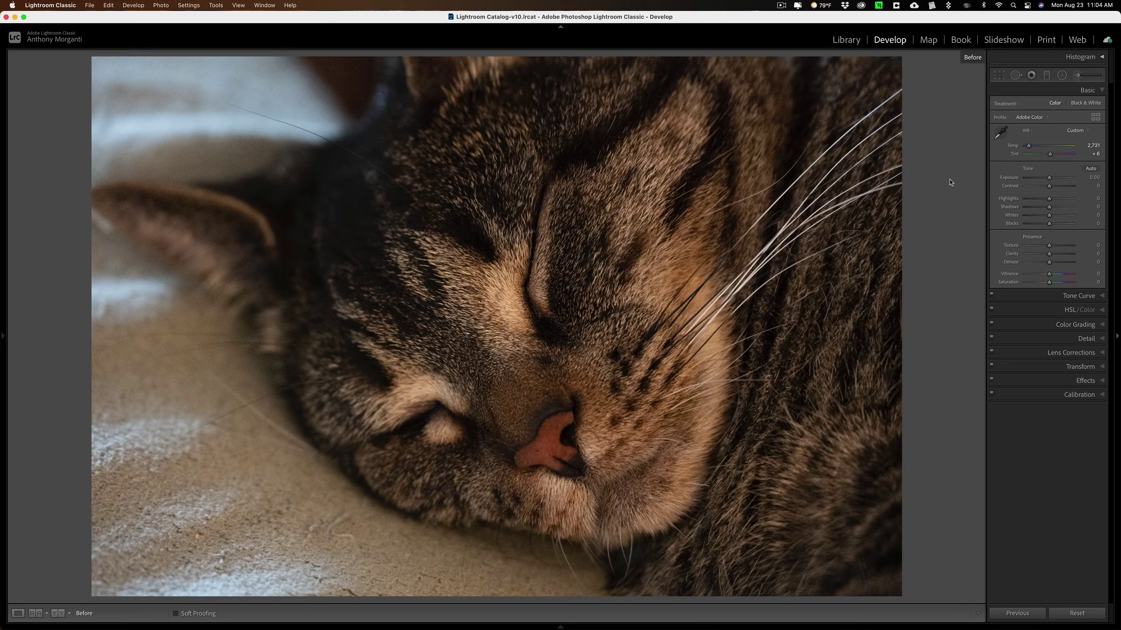
- Turn off the Before view so the cat photo _DSC1508.NEF shows its current version
key("backslash")
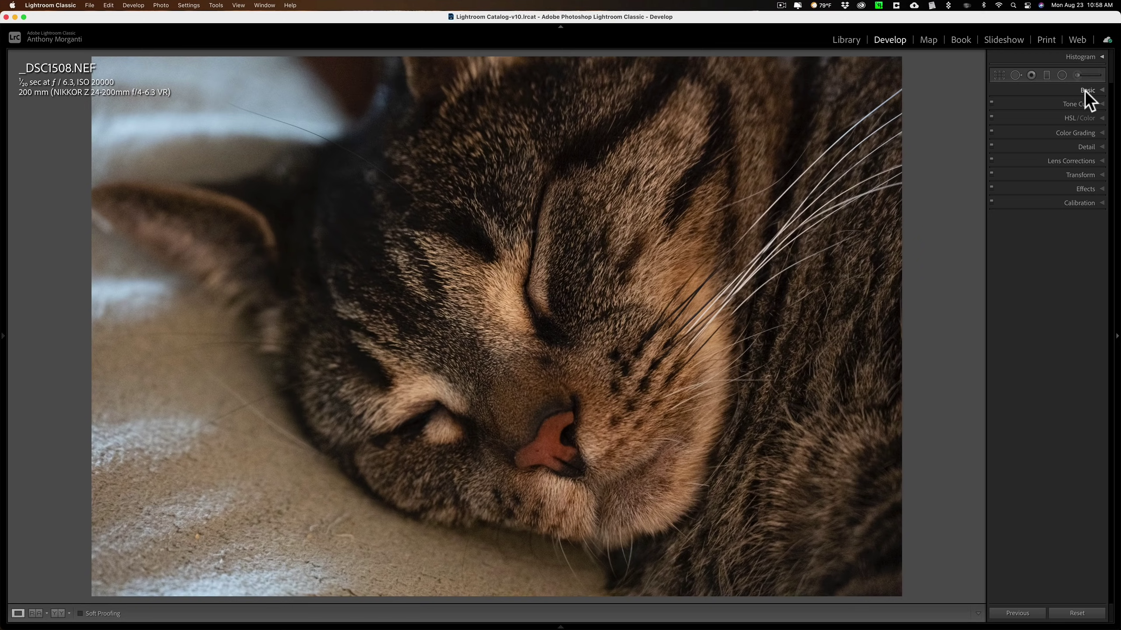
- Expand the Basic panel to show As Shot white balance, Temp 3,500 and Tint +12
left_click(1084, 89)
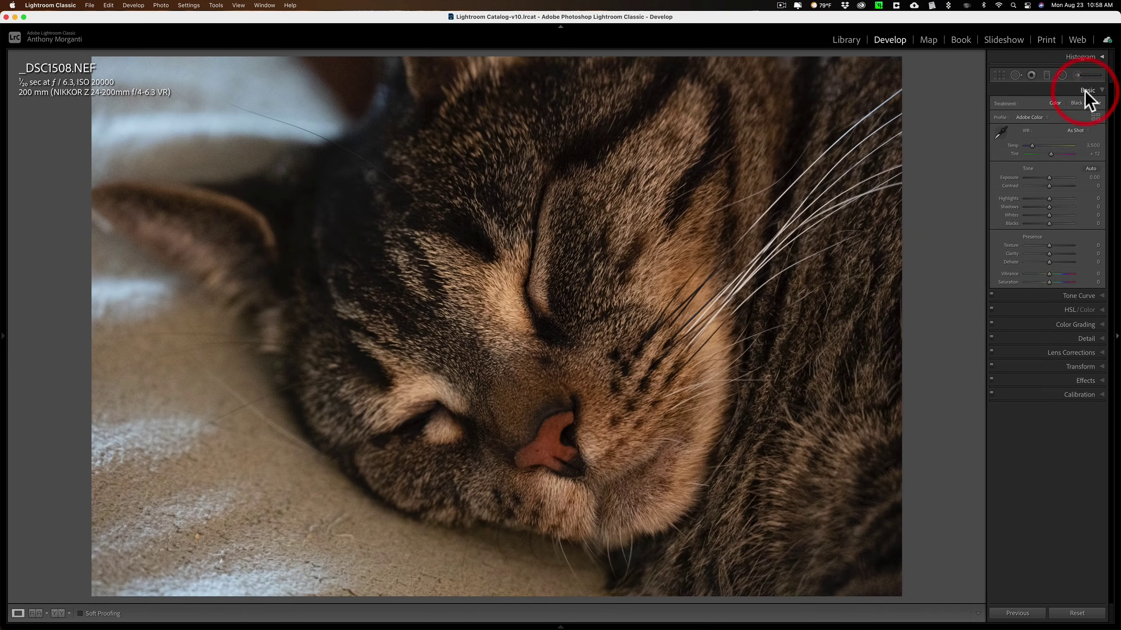
left_click(1084, 89)
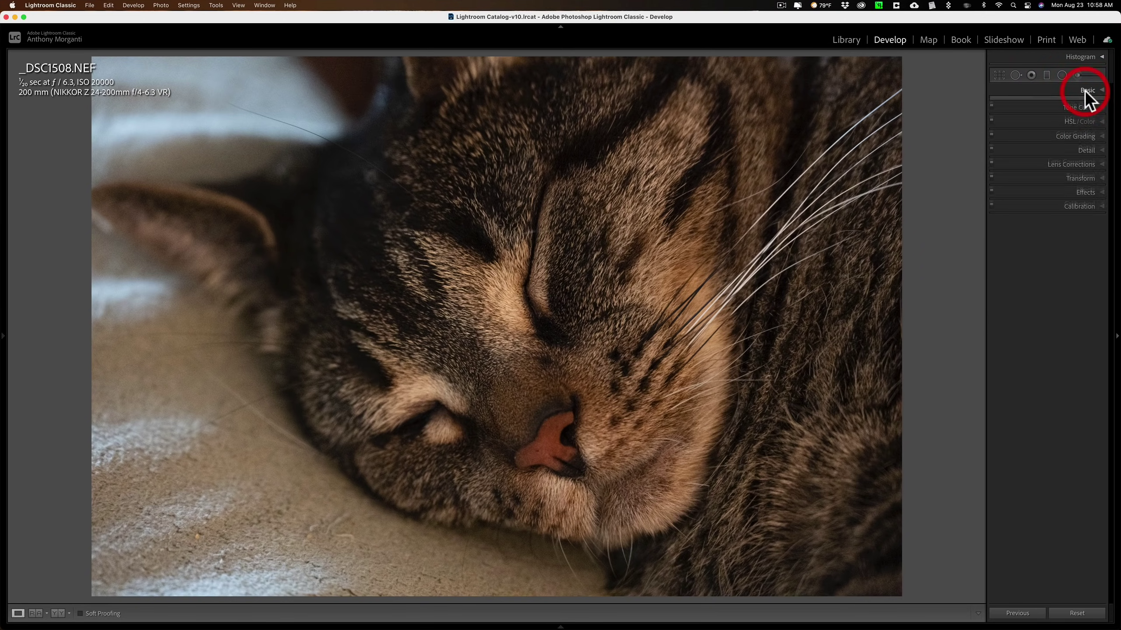
left_click(1084, 149)
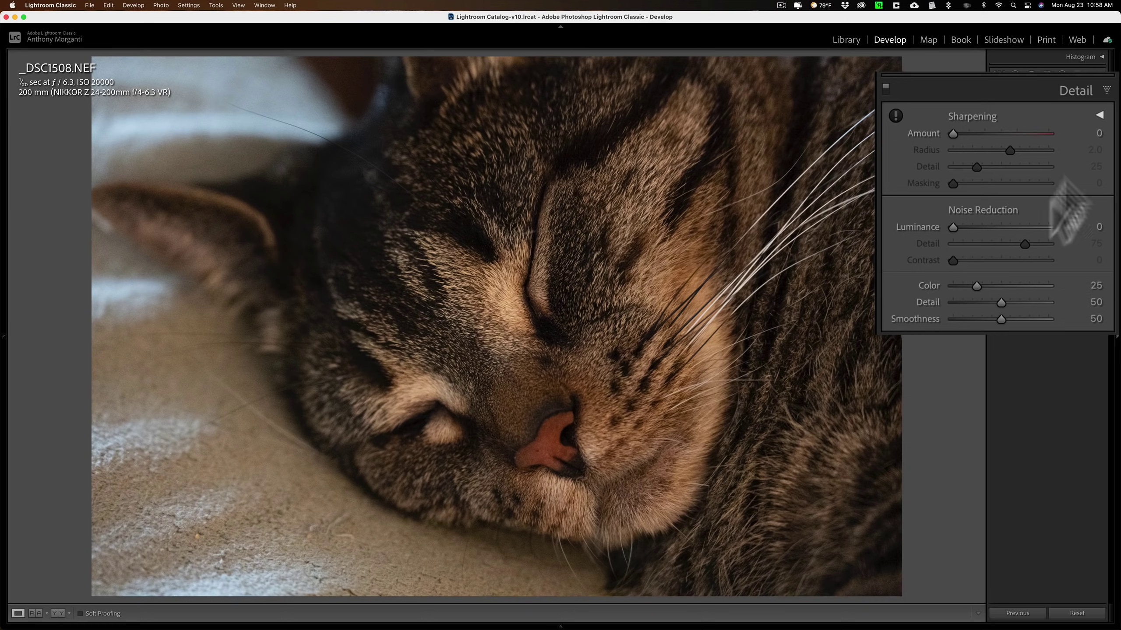
left_click(1077, 93)
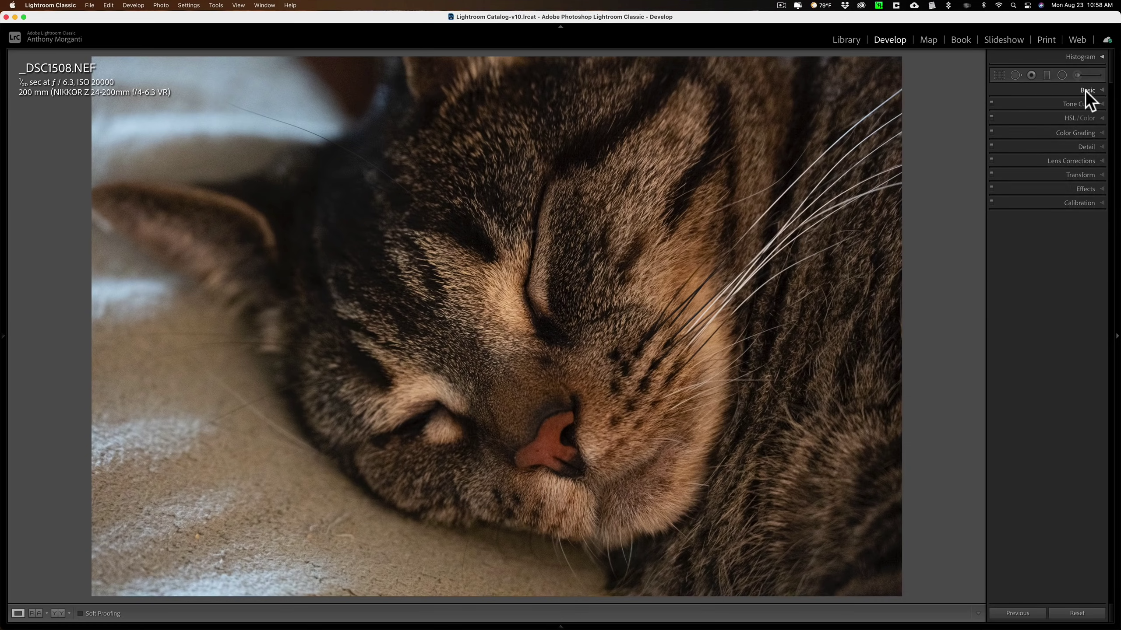
left_click(1084, 89)
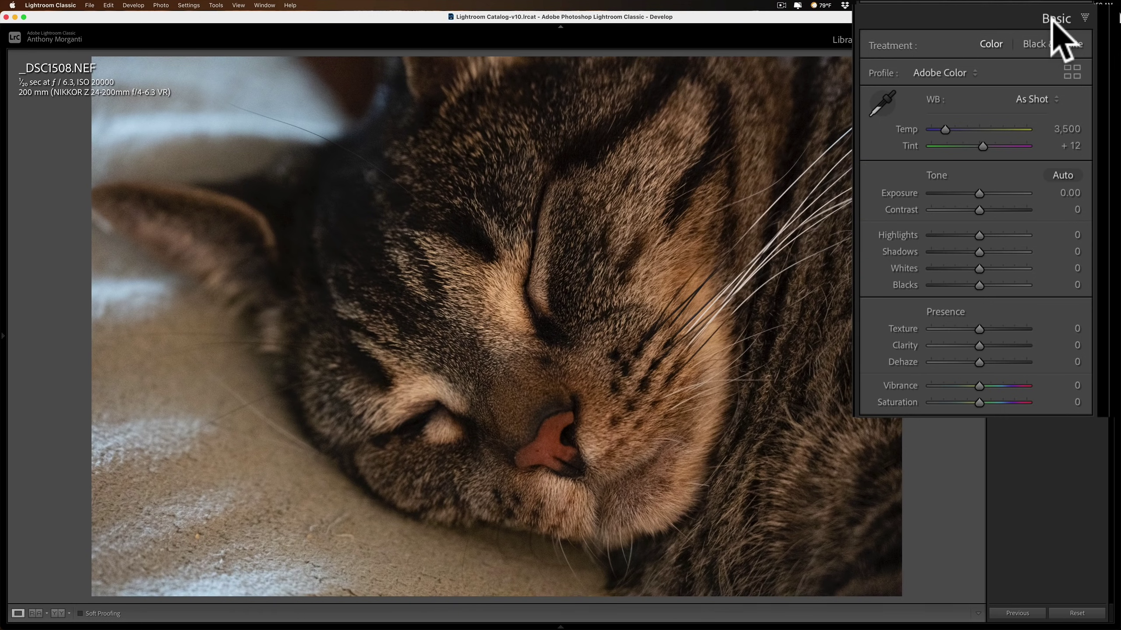
- Apply the Tungsten white balance preset, then Auto (Temp 3,150, Tint +3)
left_click(1047, 97)
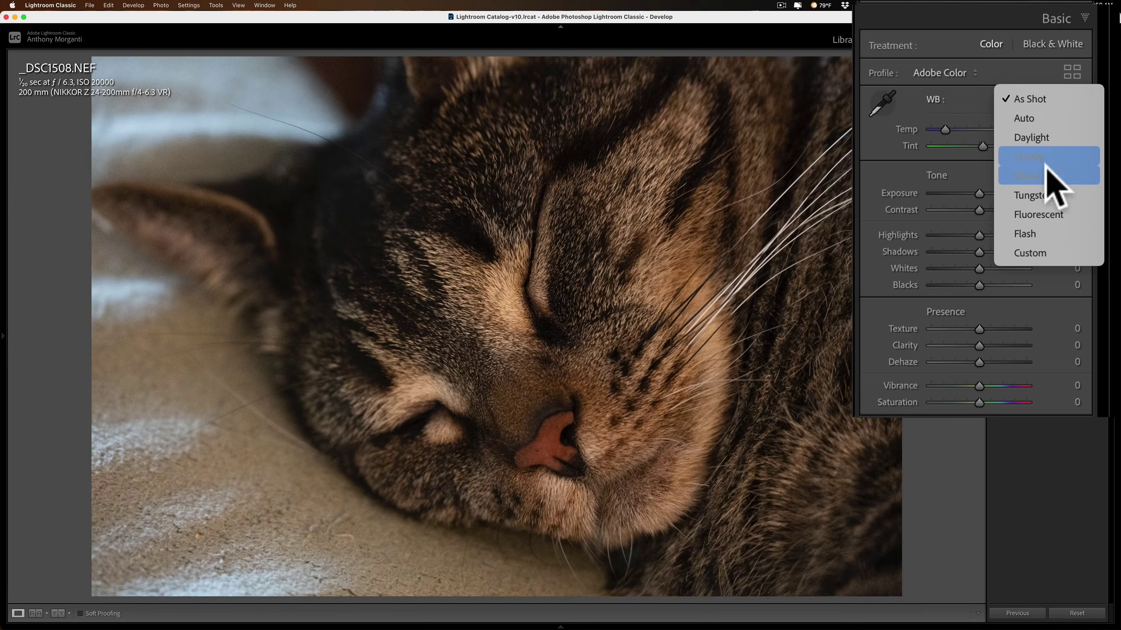
left_click(1029, 195)
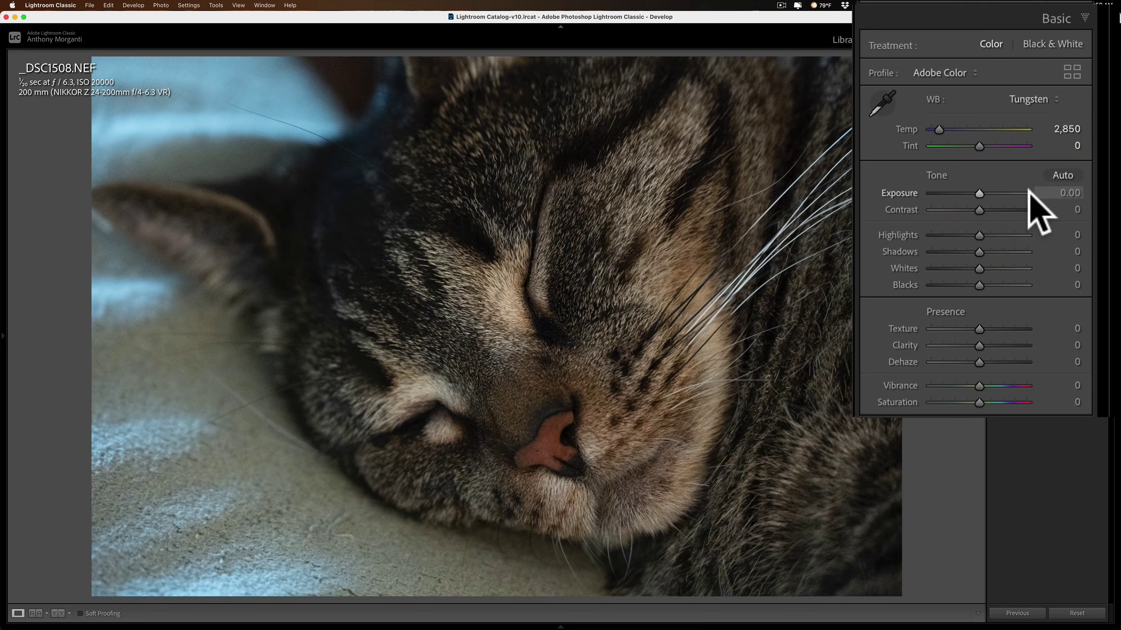
left_click(1031, 99)
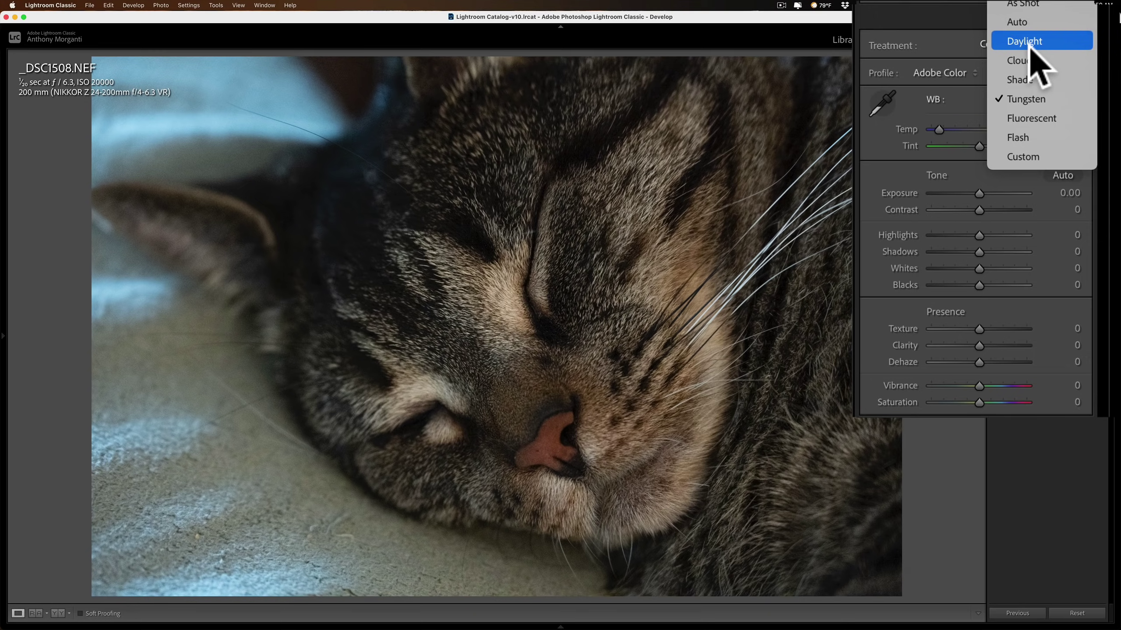
left_click(1035, 23)
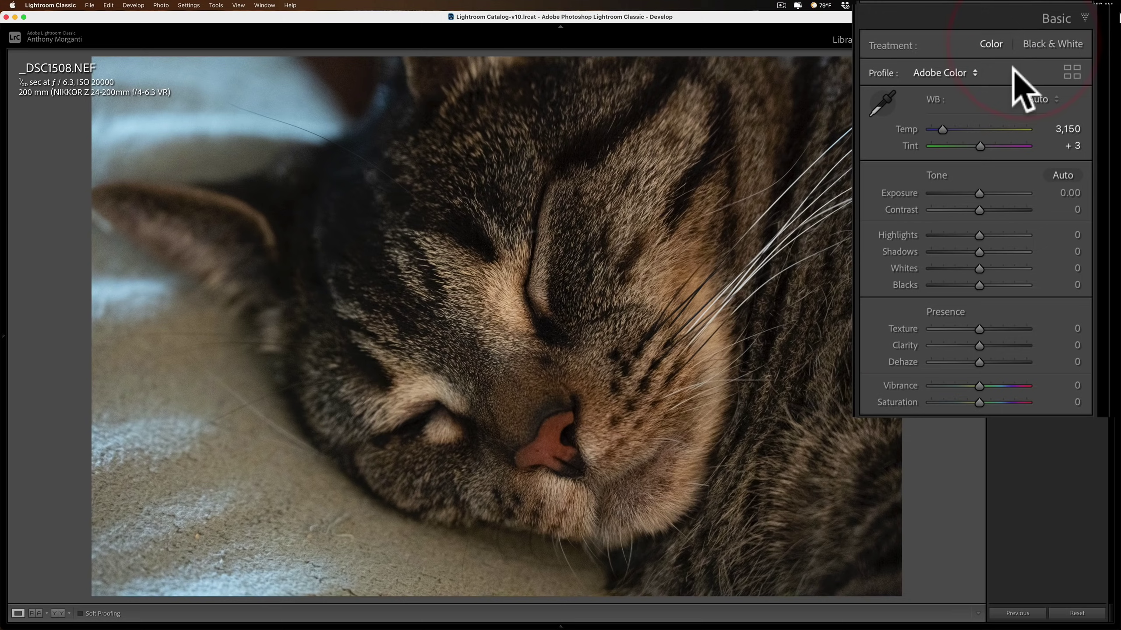
left_click(1038, 99)
- Reset white balance to As Shot, pick up the White Balance Selector, and show the filmstrip
left_click(1039, 78)
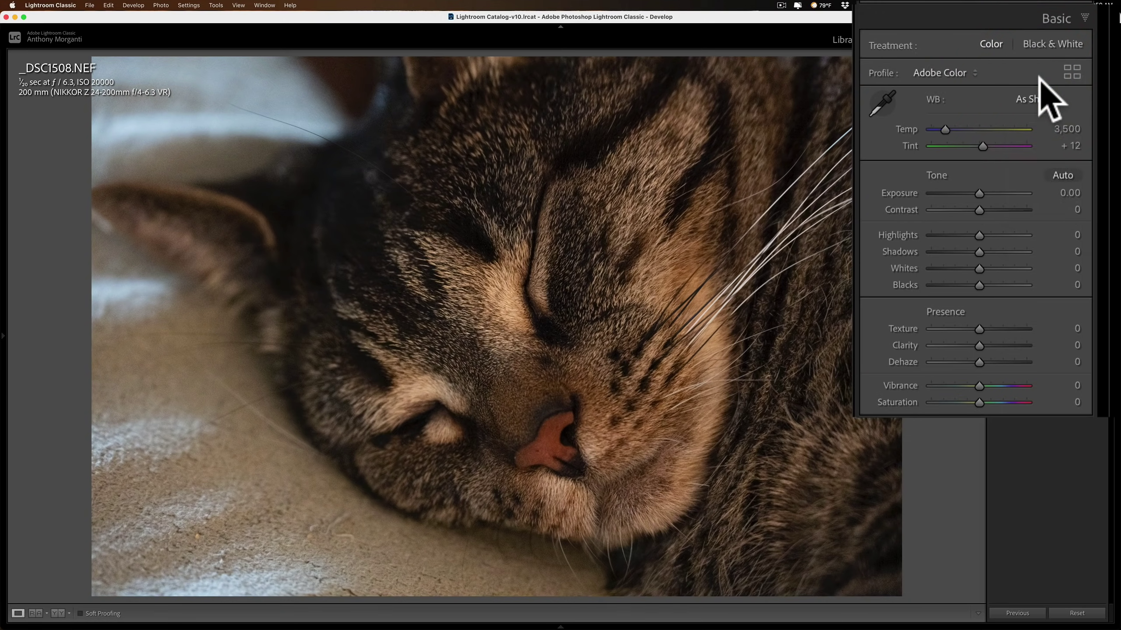
left_click(880, 104)
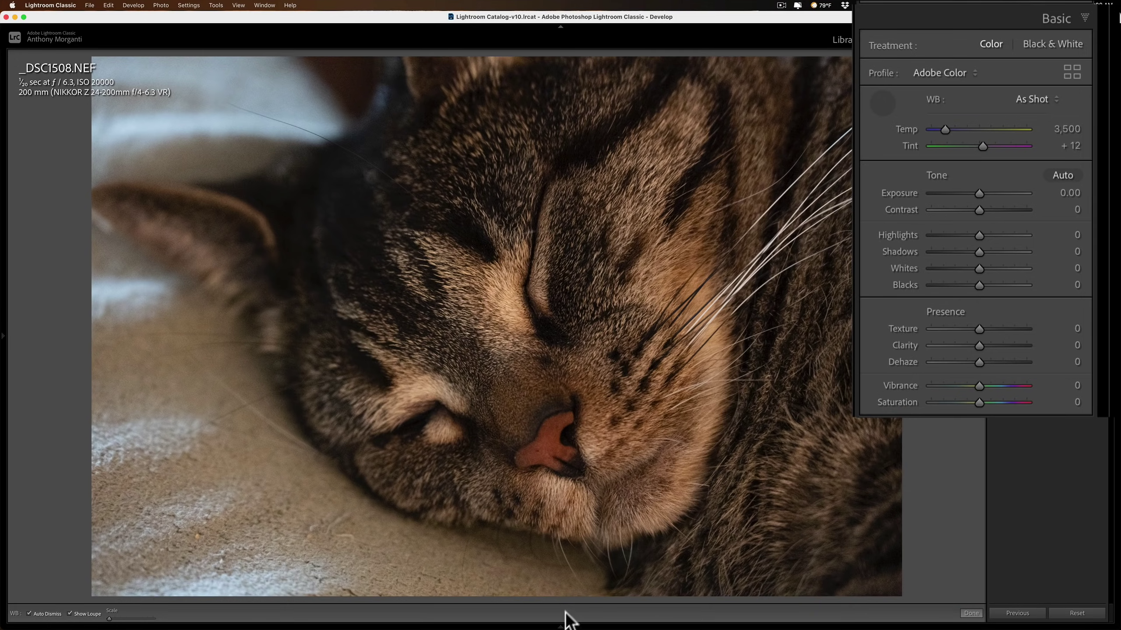
left_click(558, 624)
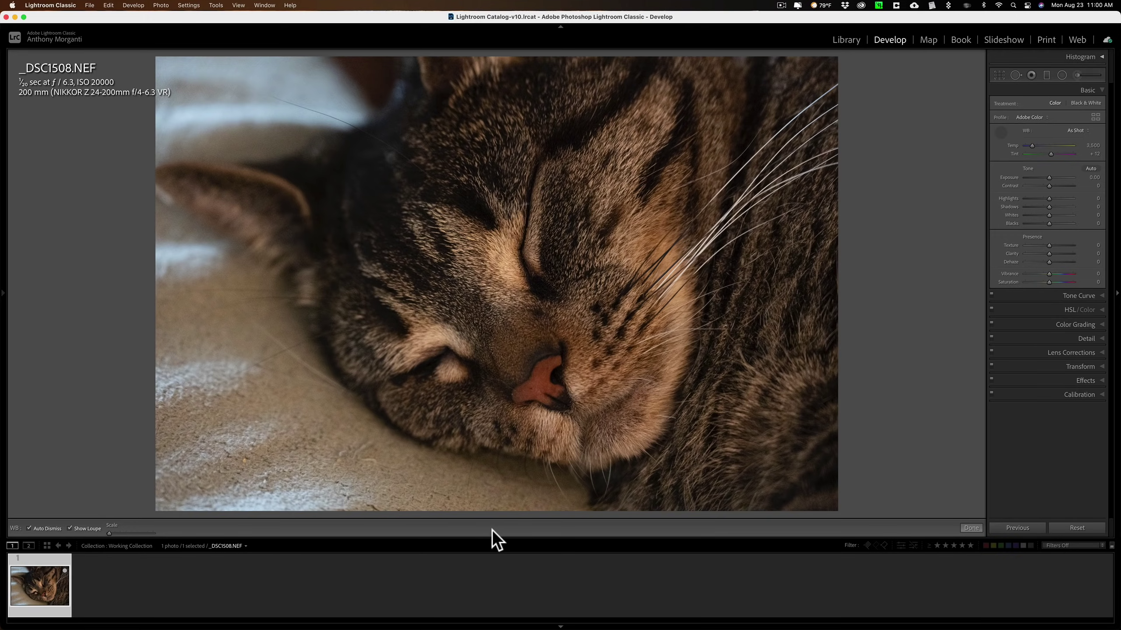
- Toggle the sampler toolbar and the magnifying loupe off and back on
key("t")
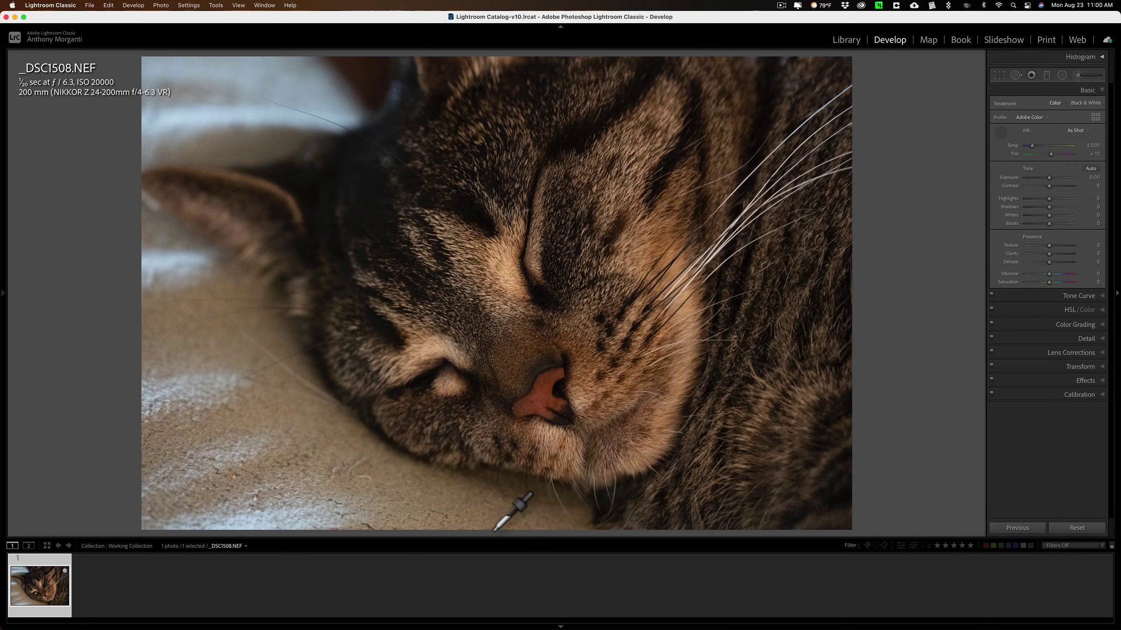
key("t")
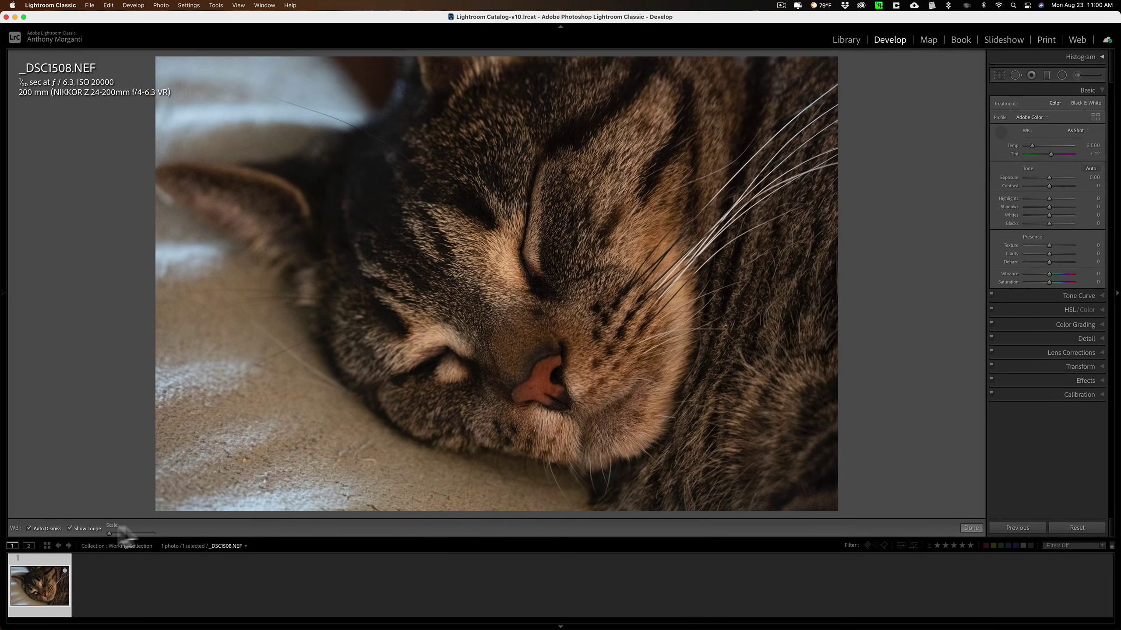
left_click(163, 527)
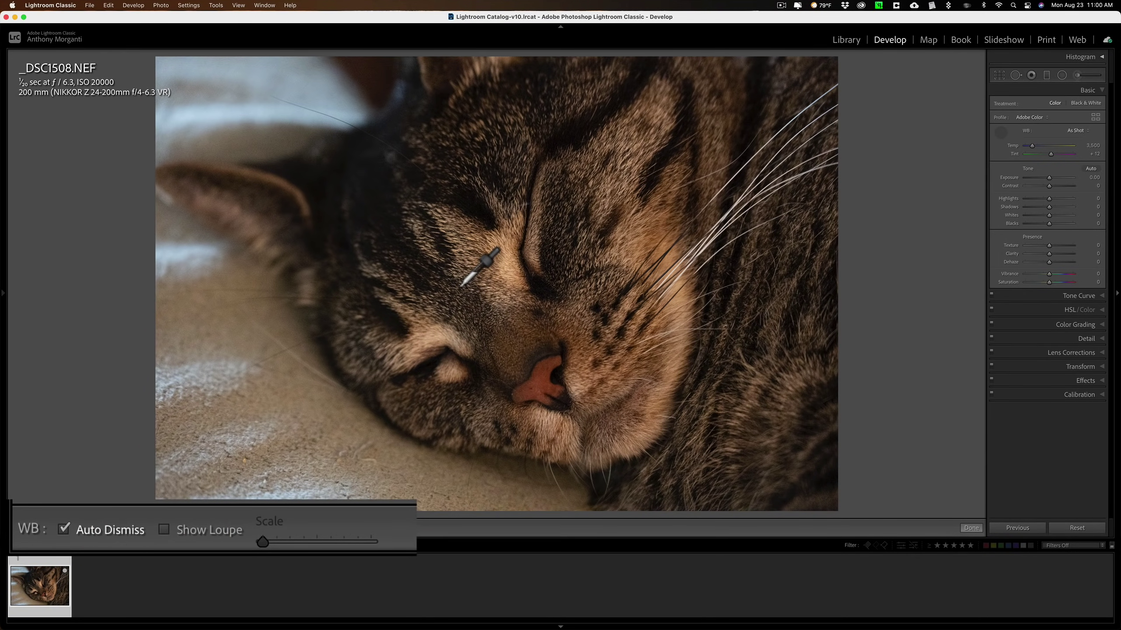
left_click(164, 529)
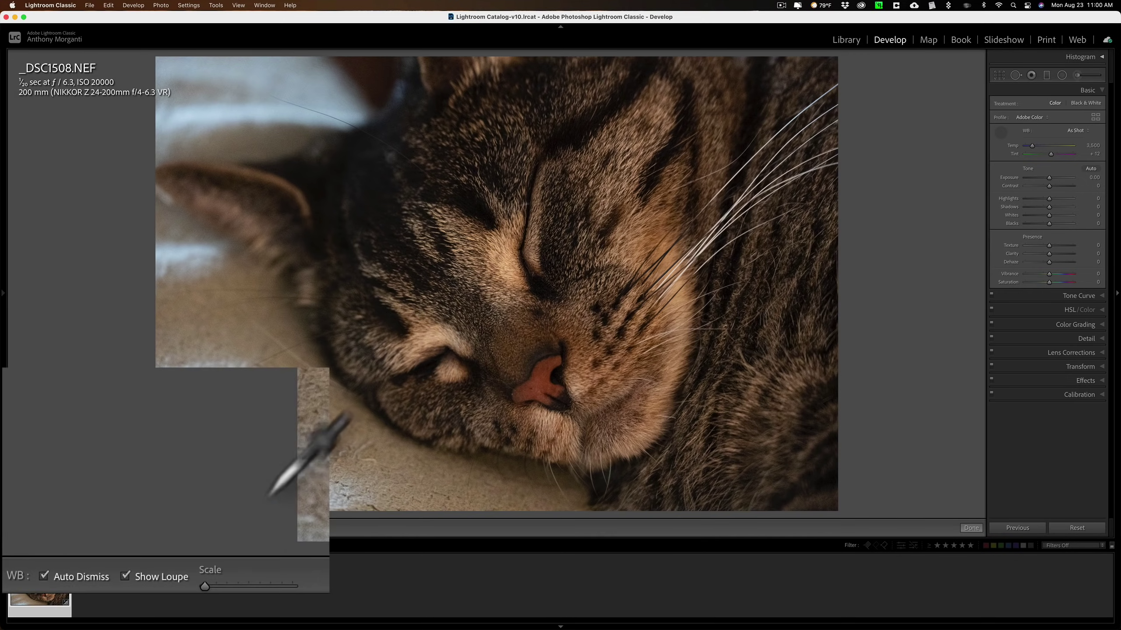
- Adjust the loupe scale and sample the cat's fur for a Custom white balance (Temp 2,850, Tint +7)
left_click_drag(221, 582, 255, 583)
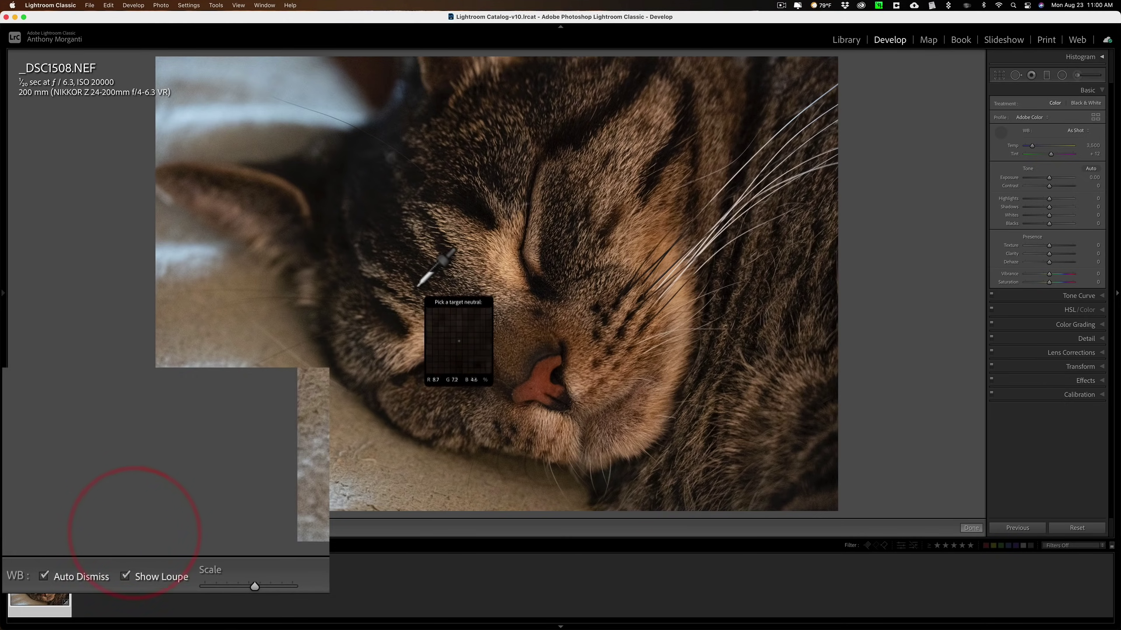
mouse_move(254, 587)
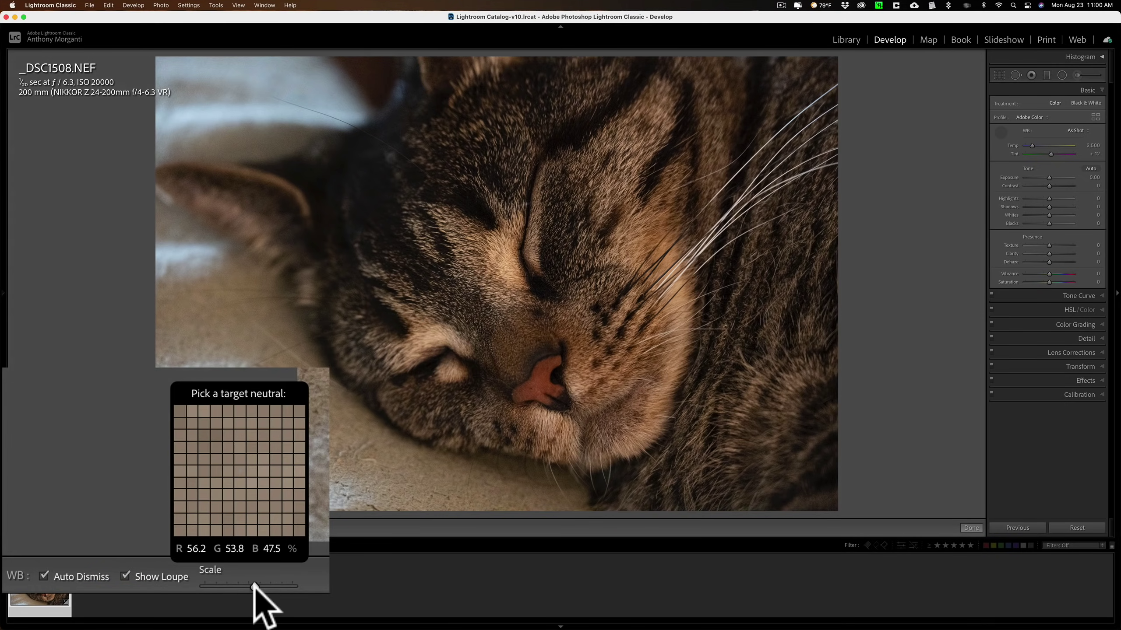
left_click_drag(255, 587, 223, 587)
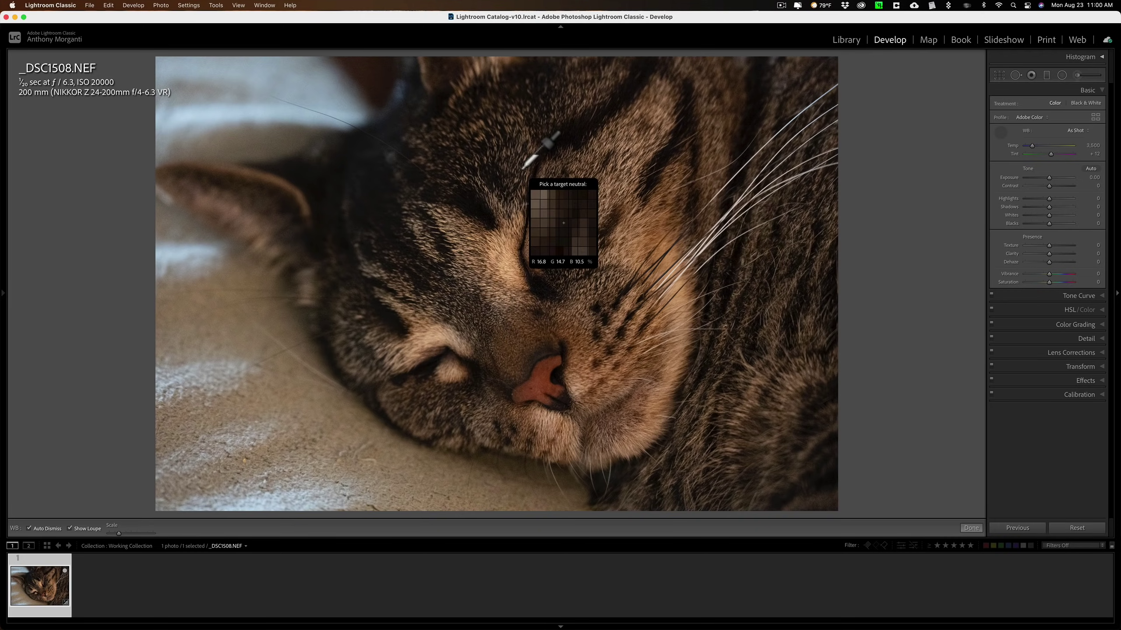
left_click(407, 132)
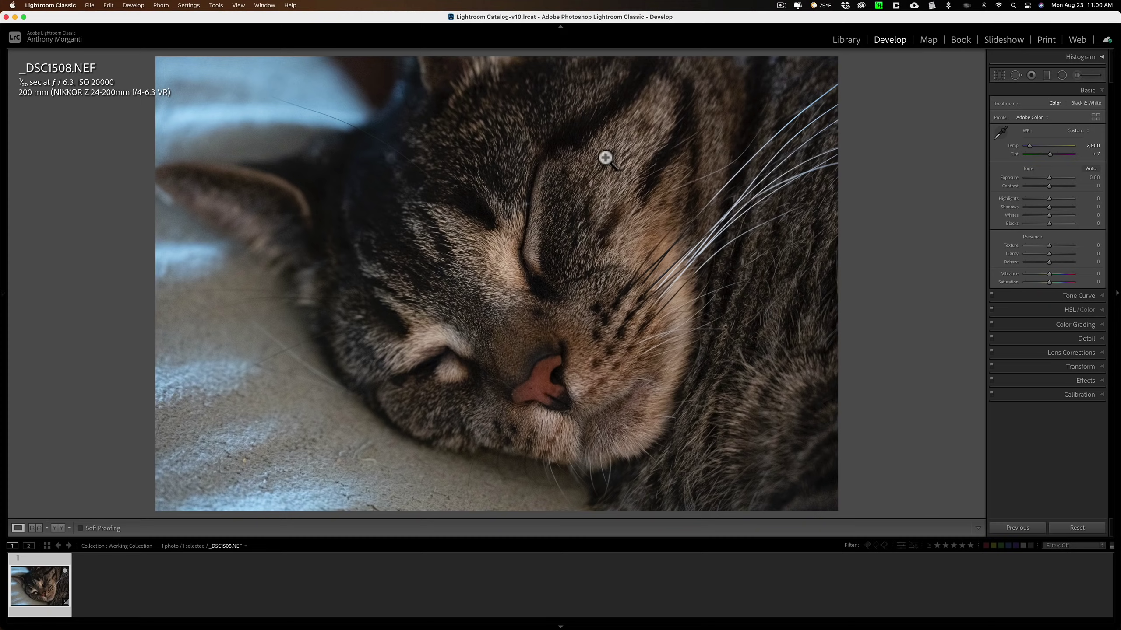
- With Auto Dismiss off, sample the face, whiskers and fur, settling on Temp 2,950, Tint −3
left_click(1001, 131)
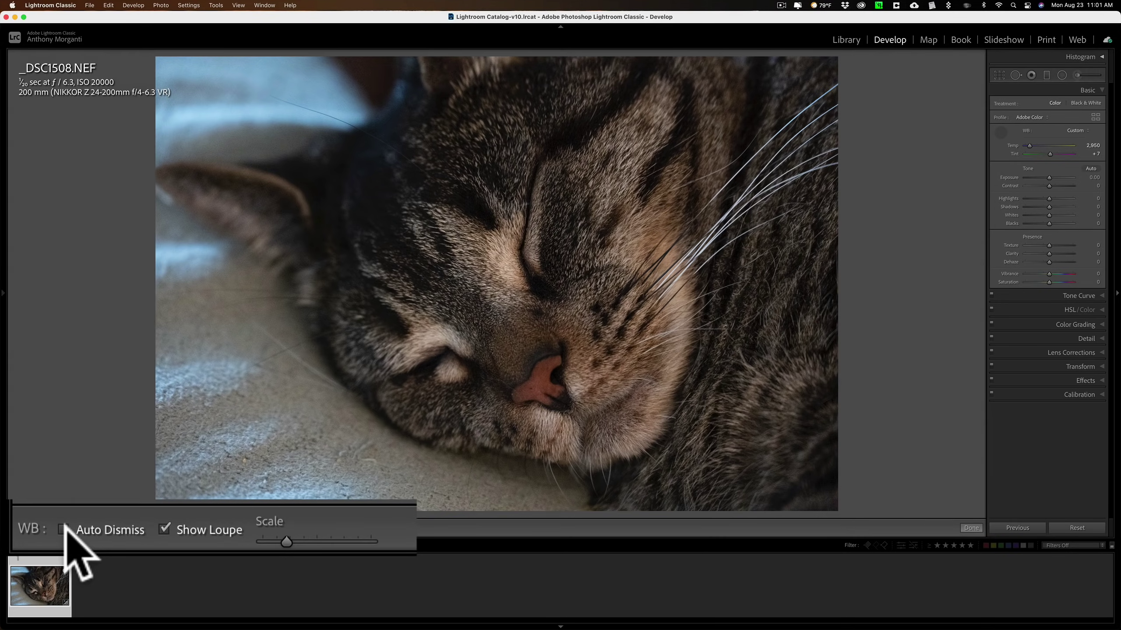
left_click(63, 529)
left_click(478, 215)
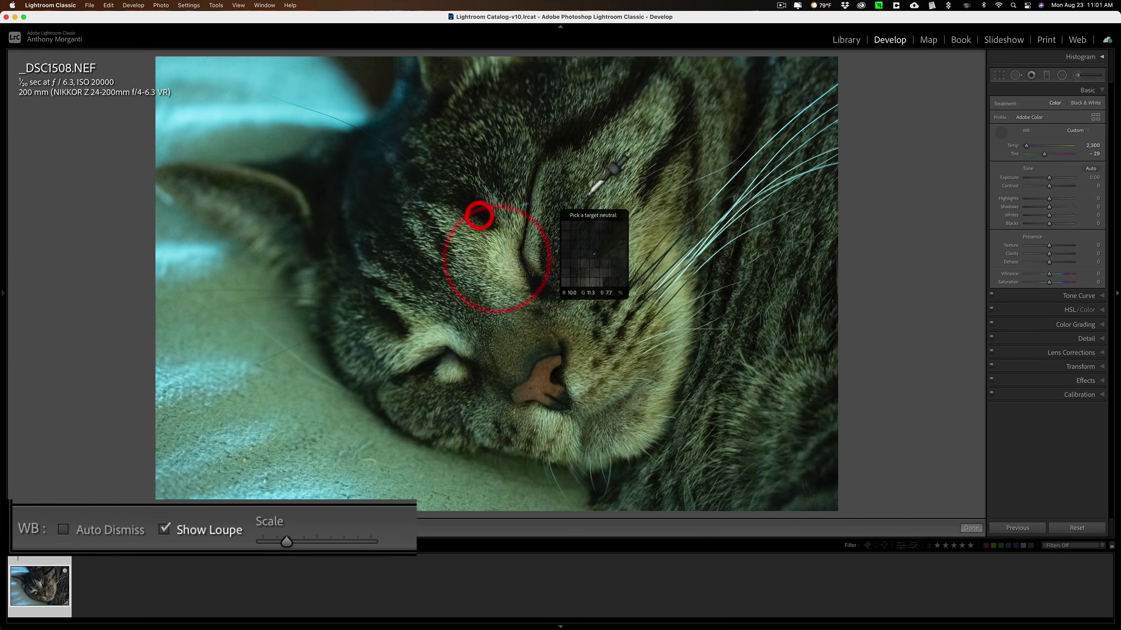
left_click(592, 194)
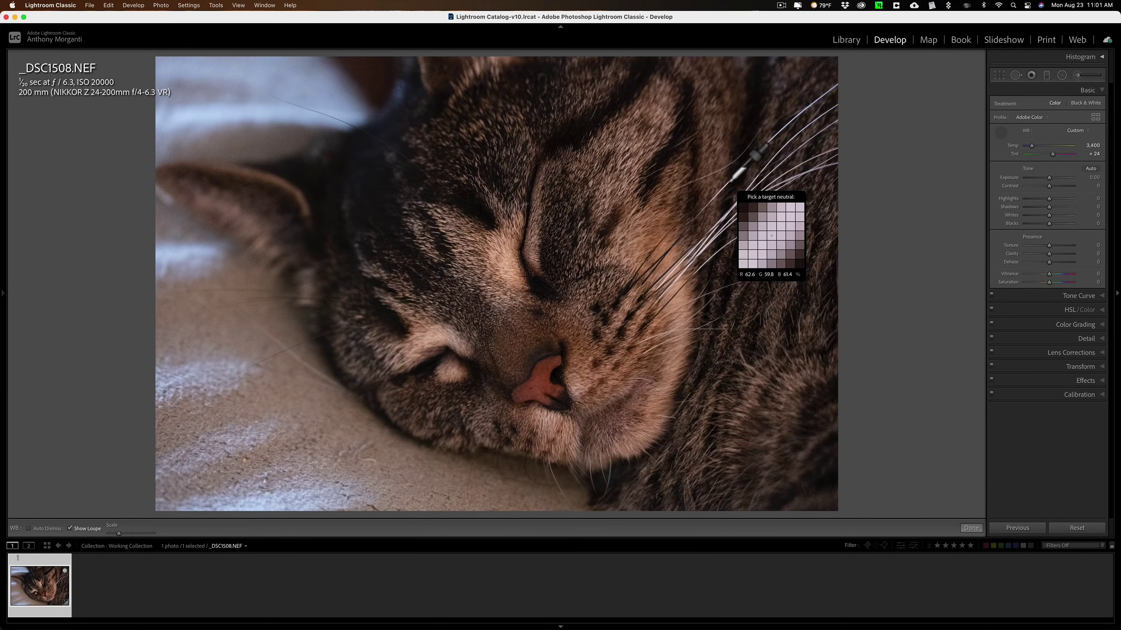
left_click(727, 179)
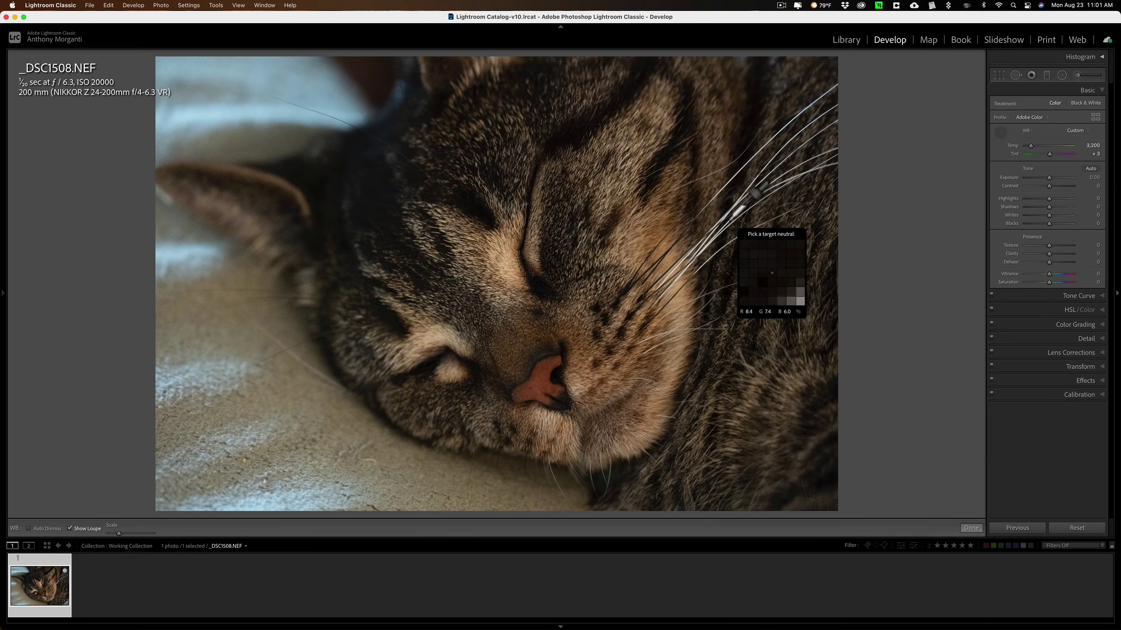
left_click(729, 226)
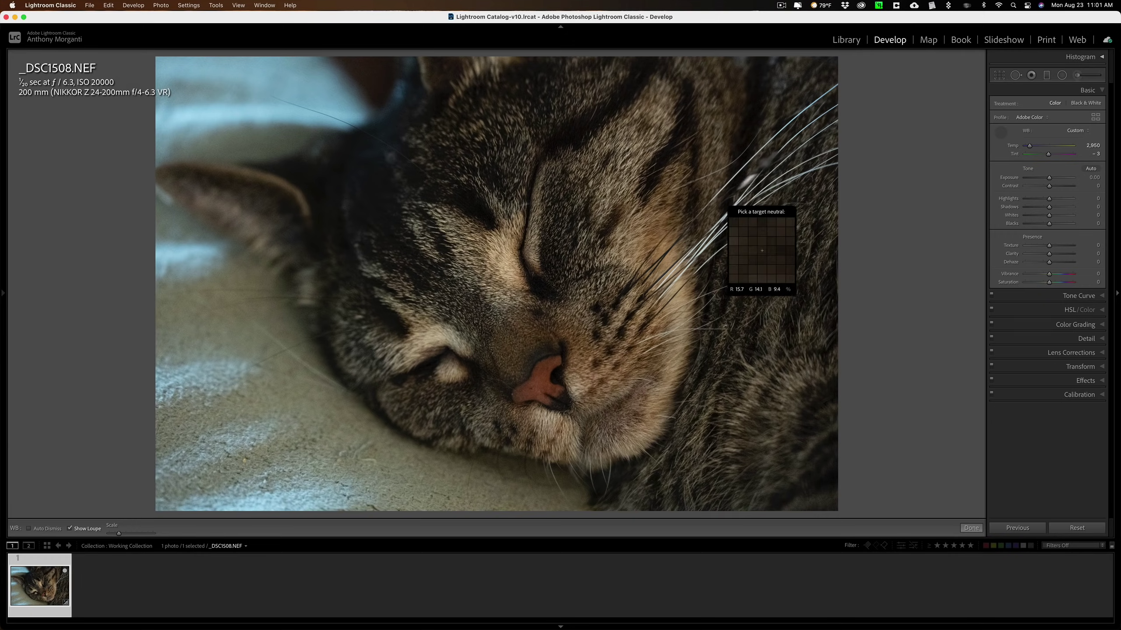
left_click(1000, 133)
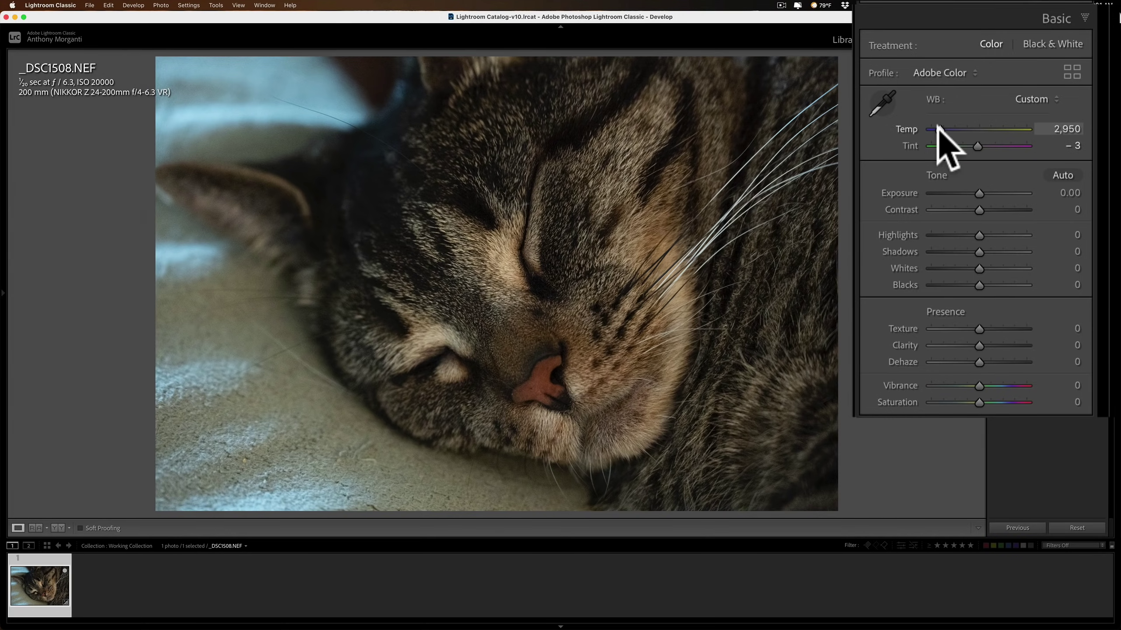
- Choose As Shot white balance, restoring Temp 3,500 and Tint +12
left_click(1030, 99)
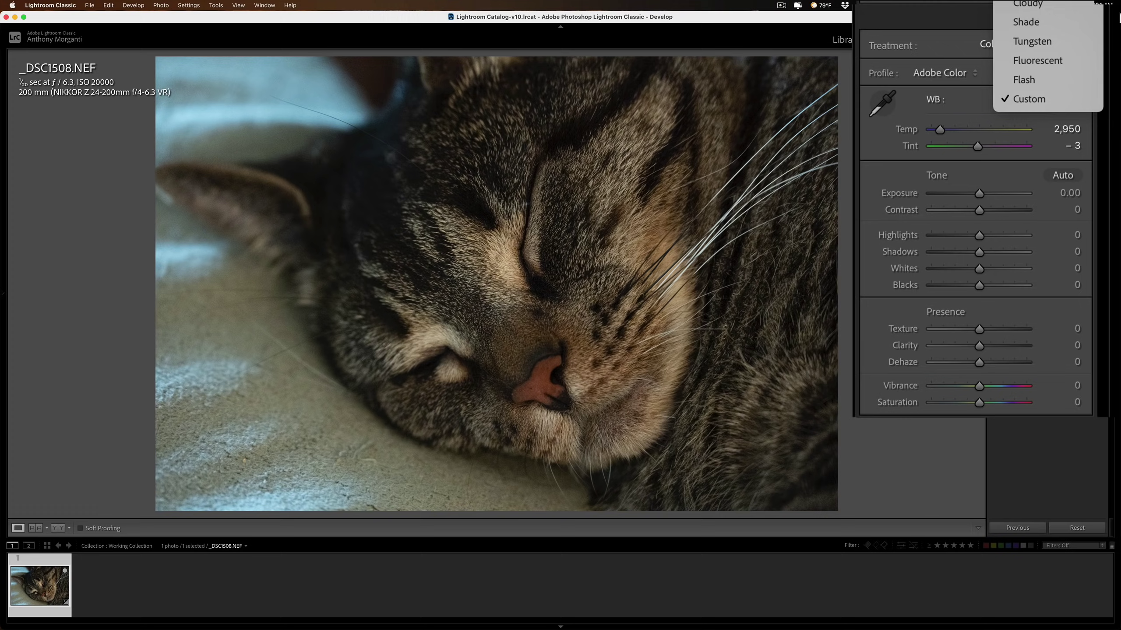
left_click(1028, 4)
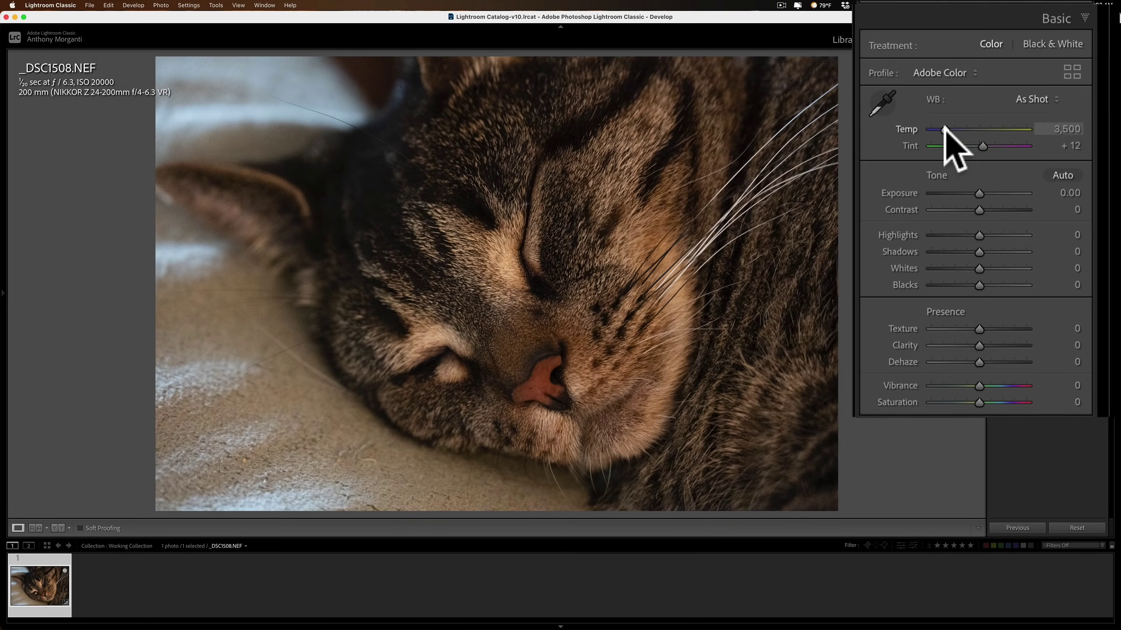
- Lower Temp to 2,731 and Tint to +6 for a hand-set custom white balance
left_click_drag(944, 128, 939, 128)
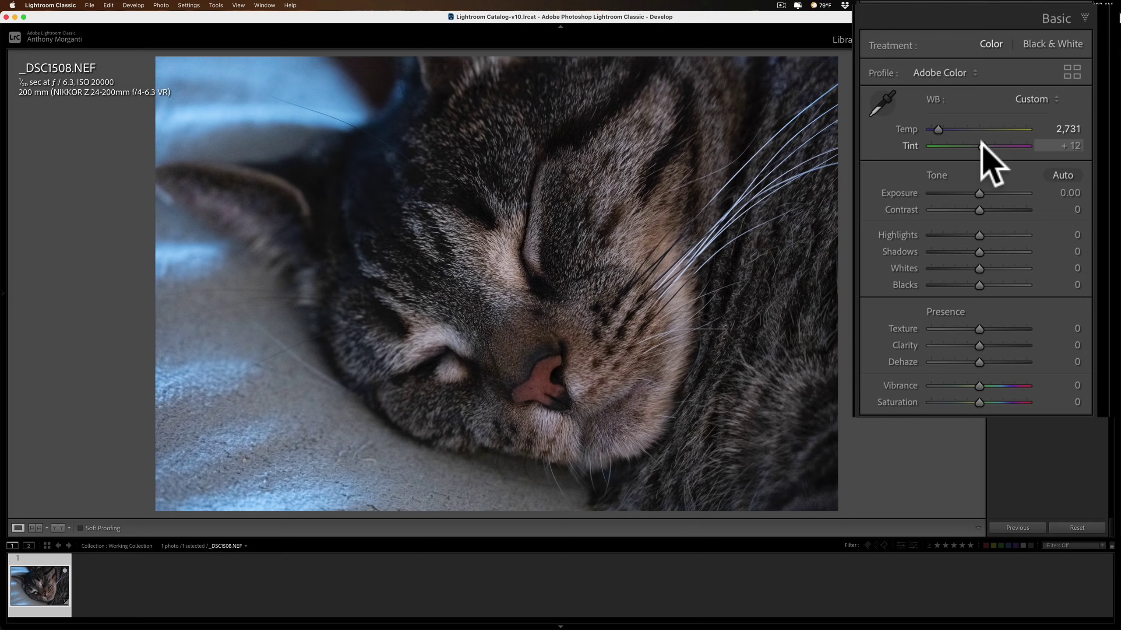
left_click_drag(981, 141, 977, 142)
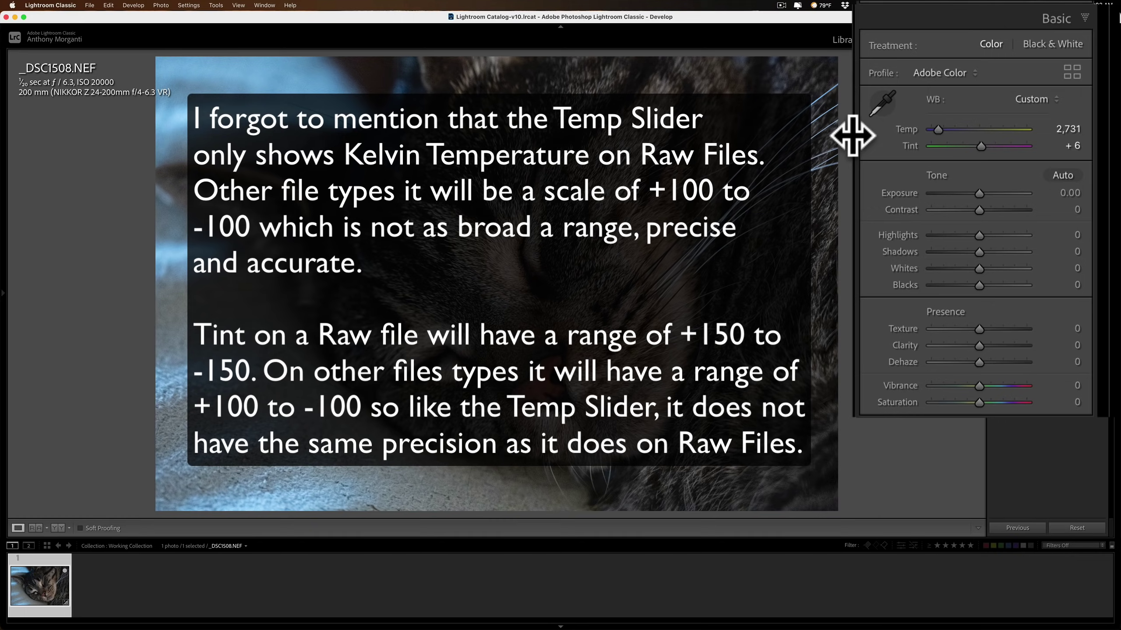
left_click(1031, 100)
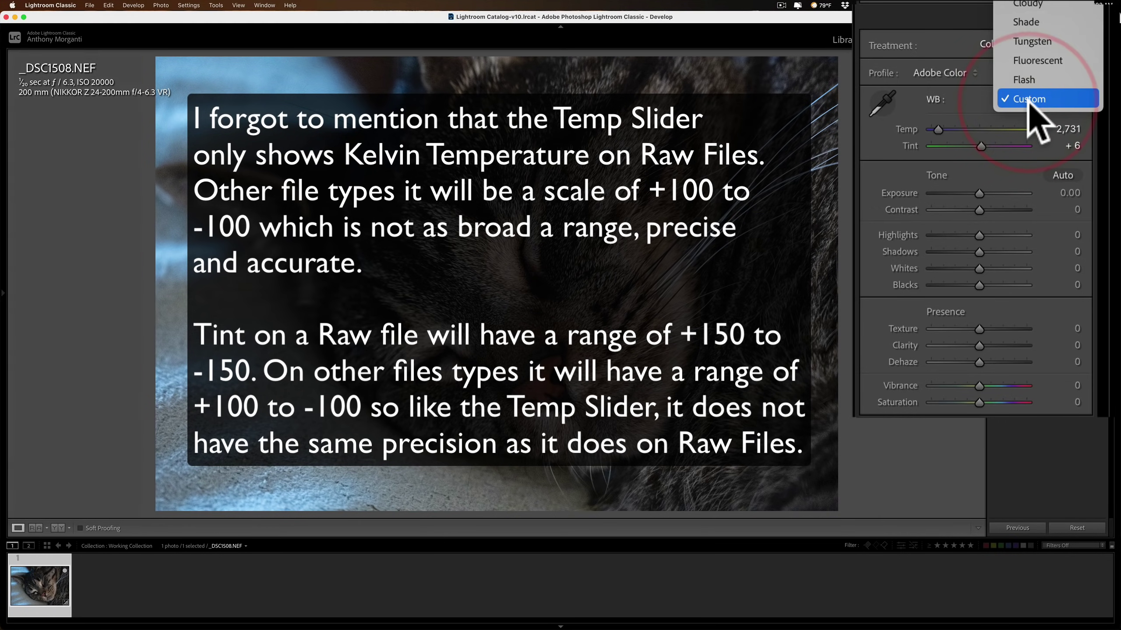
left_click(948, 98)
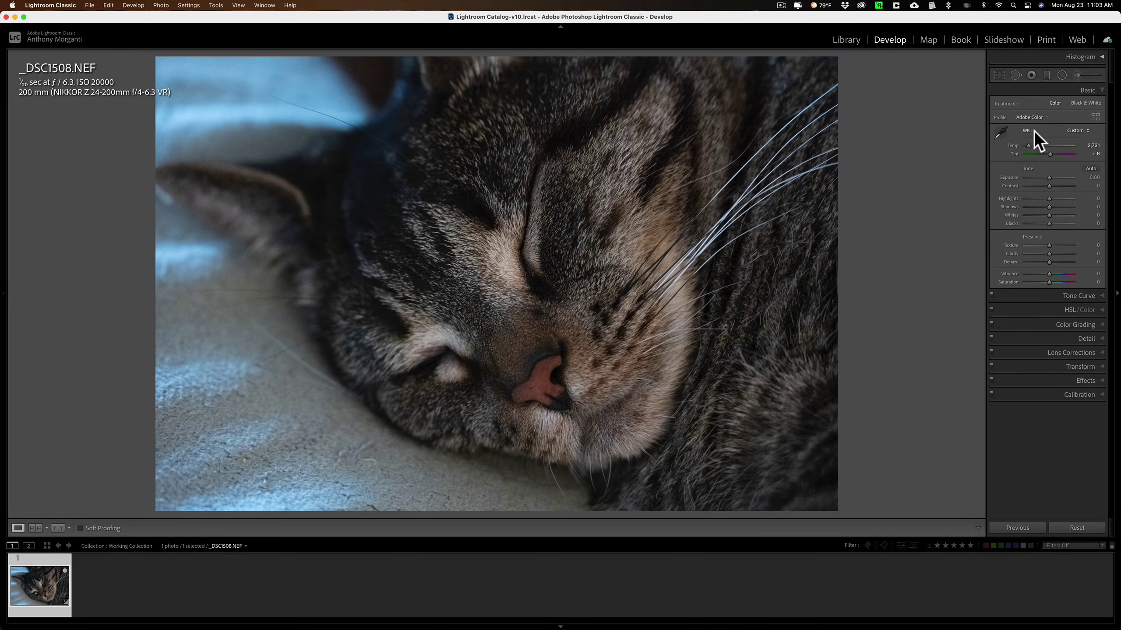
left_click(374, 106)
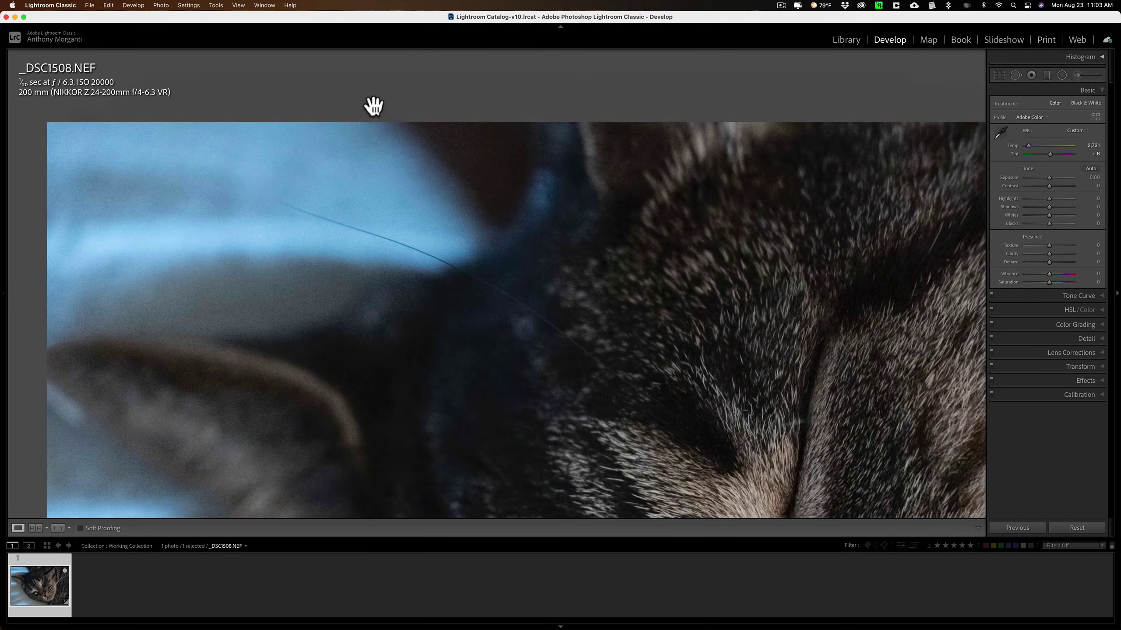
left_click(427, 271)
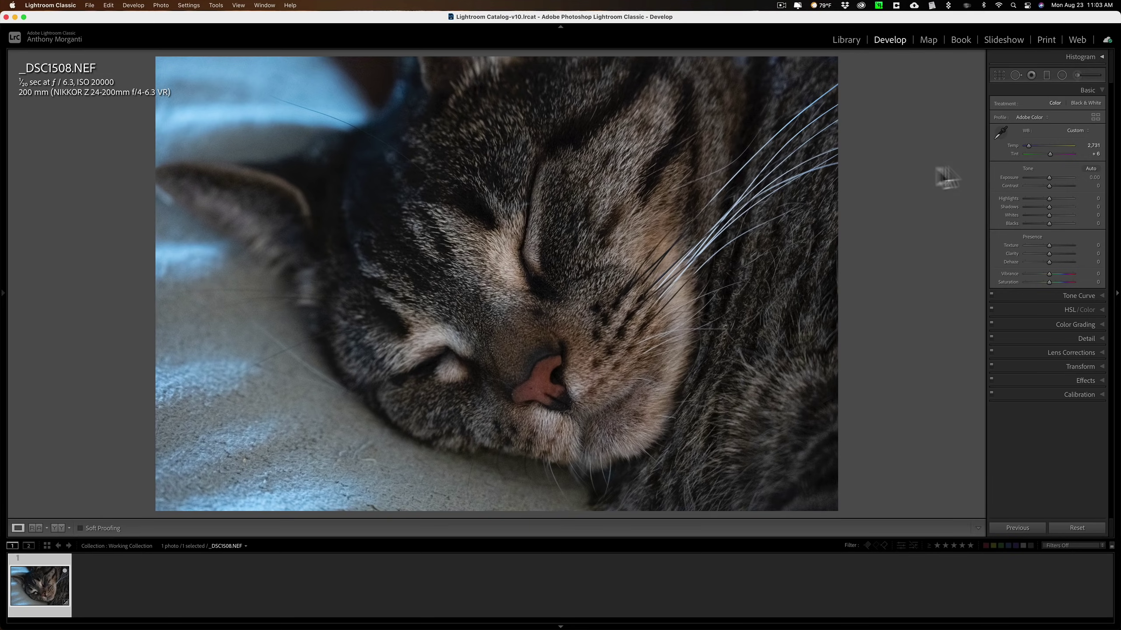
left_click(1074, 130)
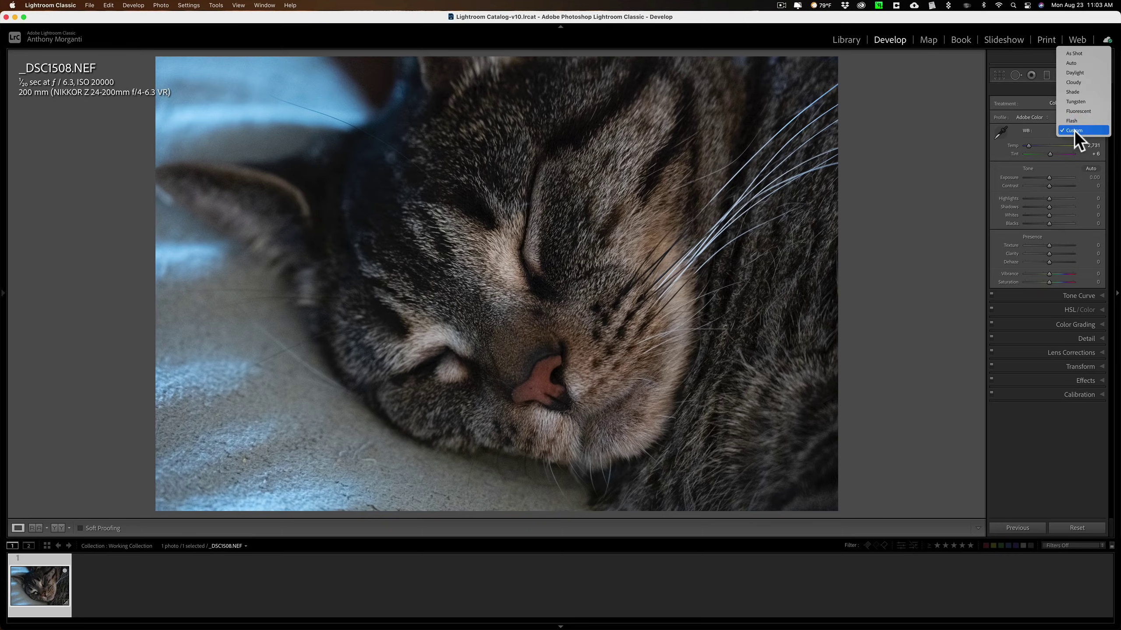
left_click(1037, 130)
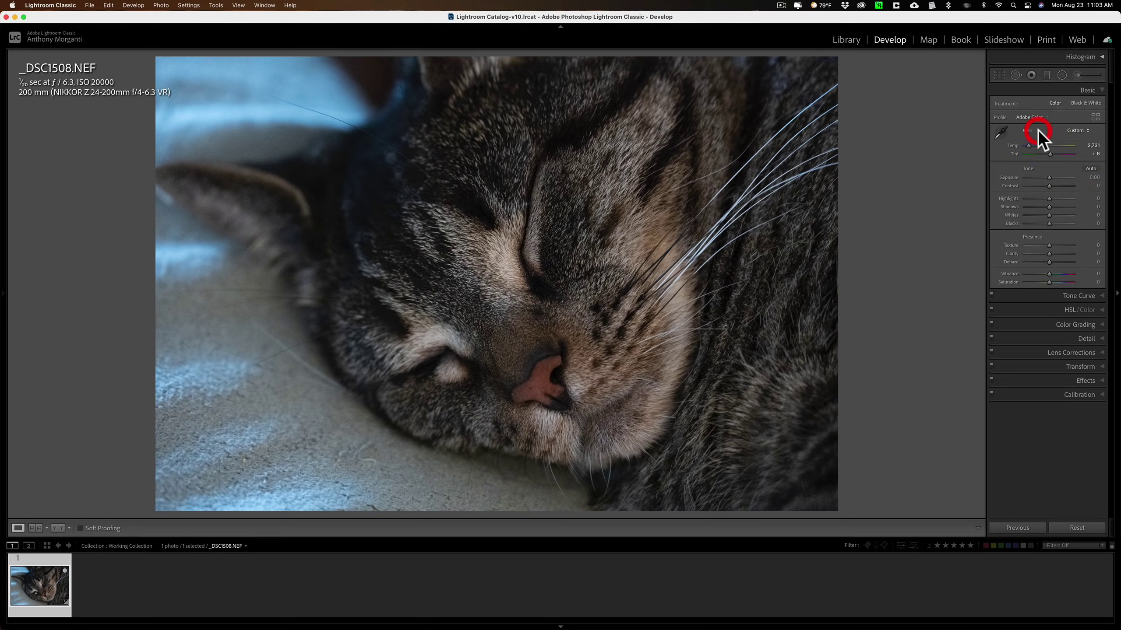